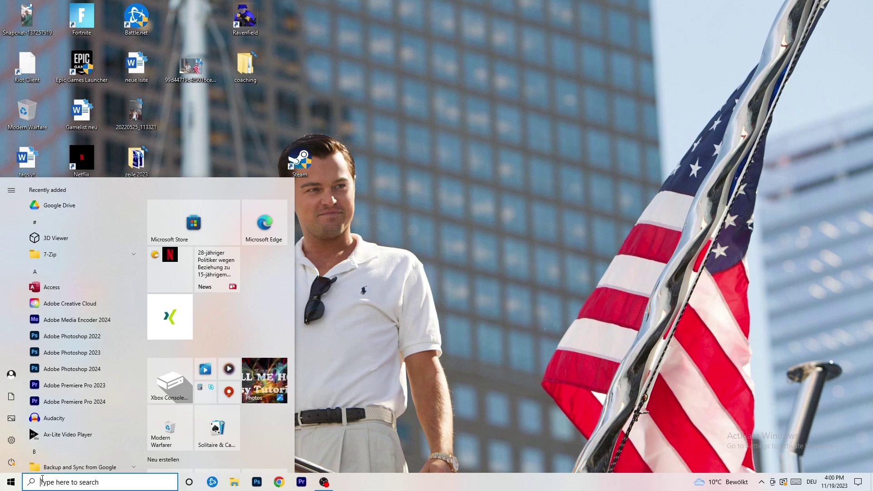
- Open the Windows Gaming settings and review the Captures options, including the choices for maximum recording length
left_click(12, 440)
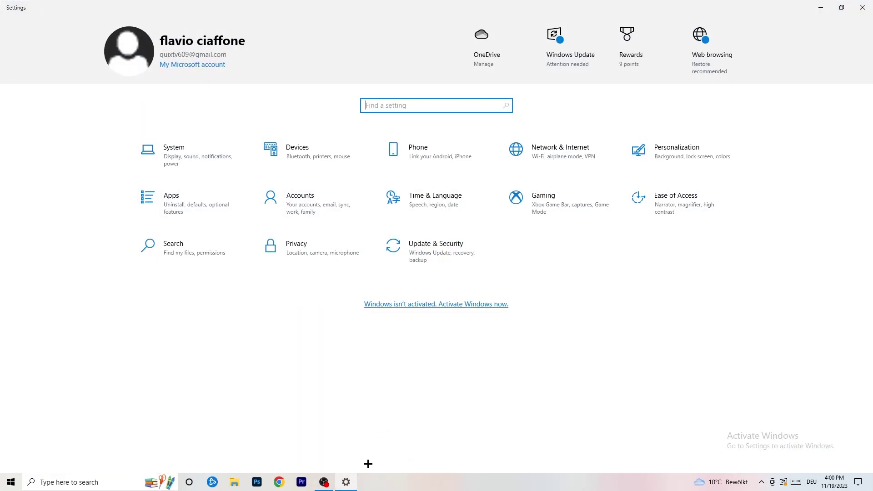
left_click(563, 208)
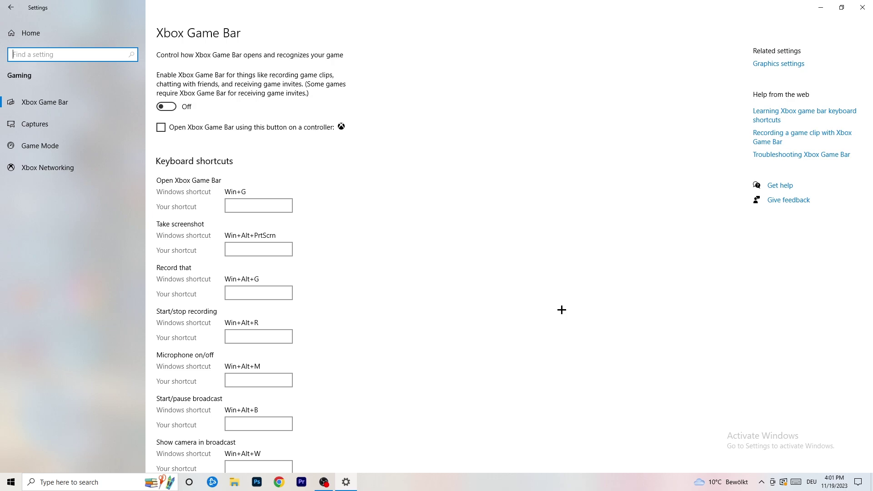
left_click(73, 126)
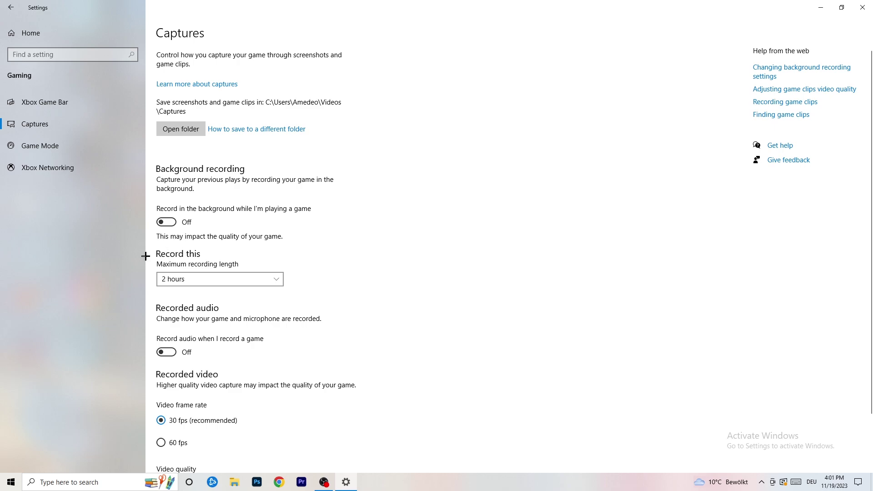
left_click(212, 282)
left_click(243, 285)
left_click(259, 274)
left_click(333, 236)
scroll(298, 387, "down", 2)
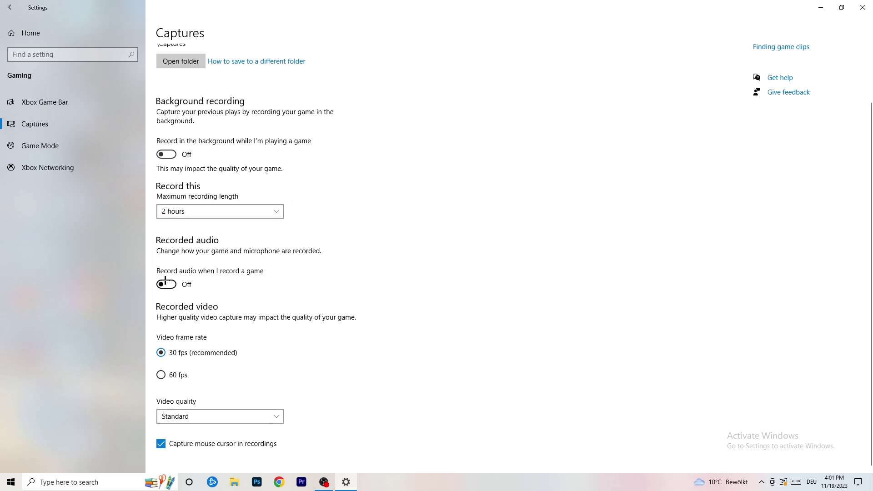
- Check the Game Mode setting and close the Settings window
left_click(63, 144)
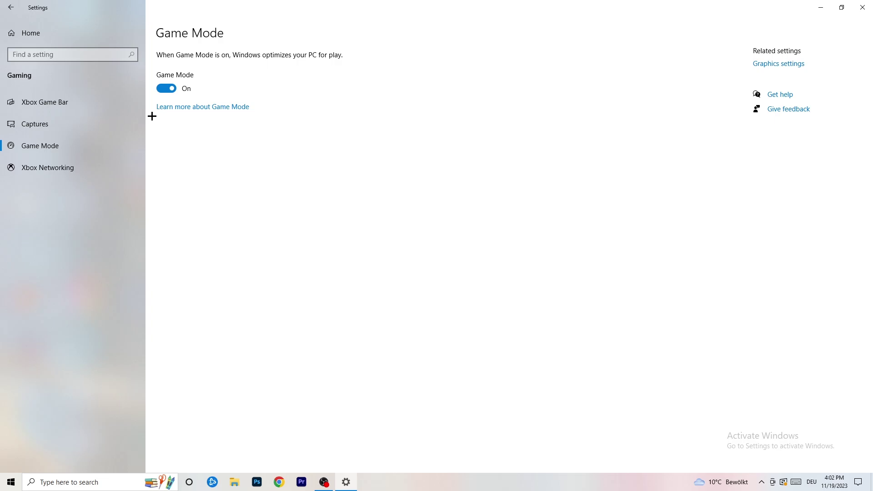
left_click(863, 7)
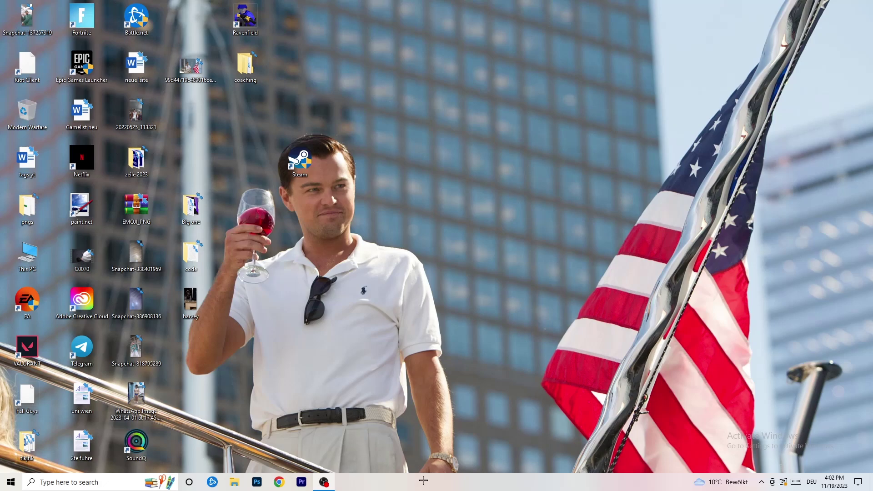
- Open Task Manager and maximize its window
left_click_drag(455, 482, 306, 426)
right_click(421, 484)
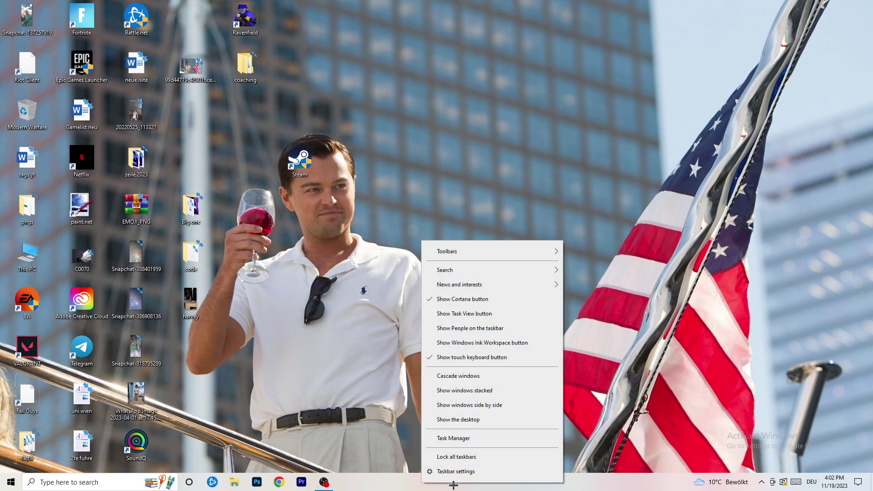
left_click(470, 438)
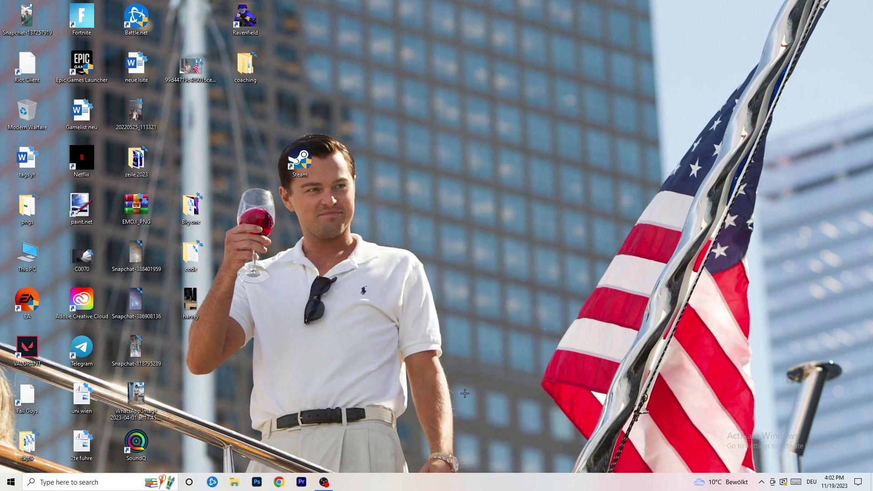
left_click(504, 22)
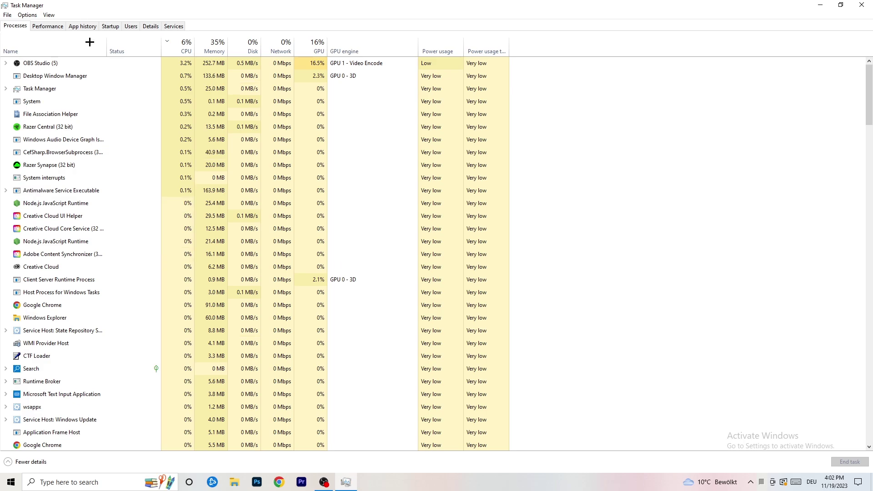
- Compare running processes by GPU and CPU usage, and view the available actions for the OBS Studio process
left_click(185, 45)
left_click(308, 46)
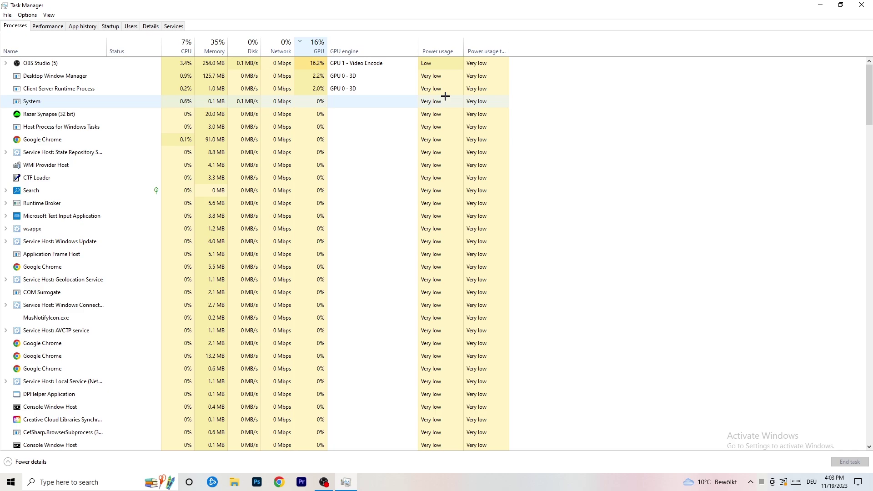
right_click(318, 66)
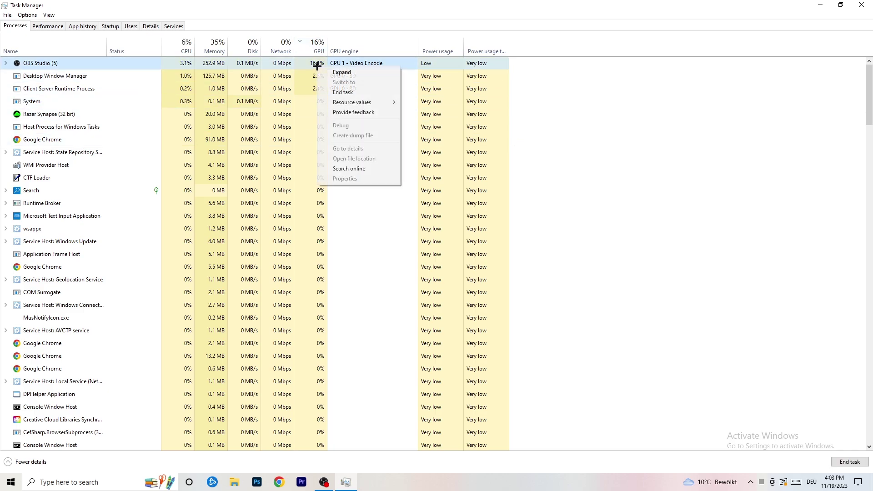
left_click(714, 83)
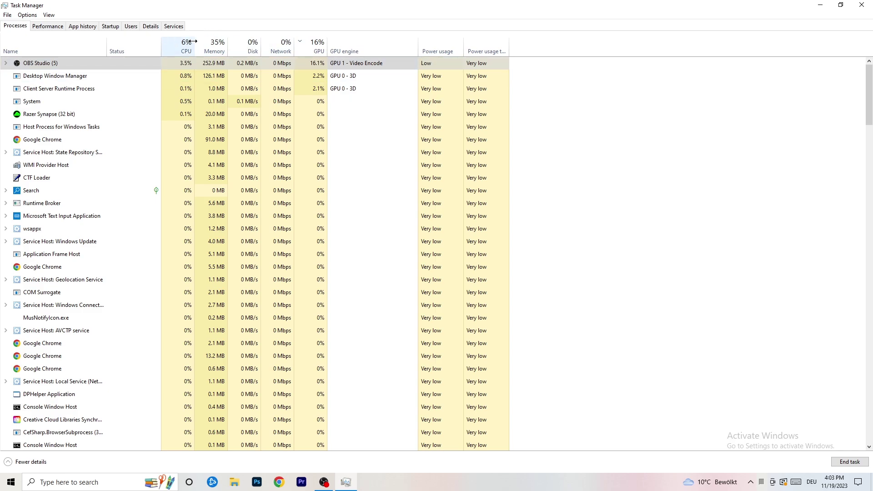
left_click(179, 48)
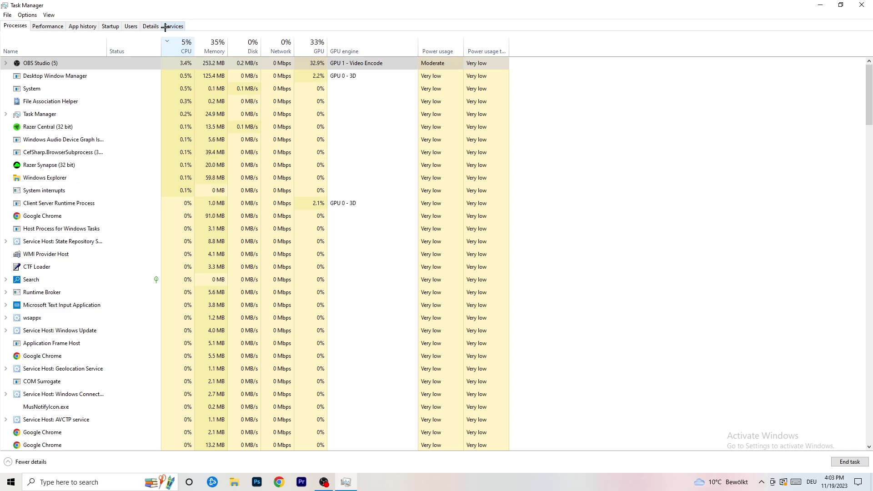
- Browse the detailed process list and view the priority options for a Creative Cloud UI Helper process
left_click(142, 27)
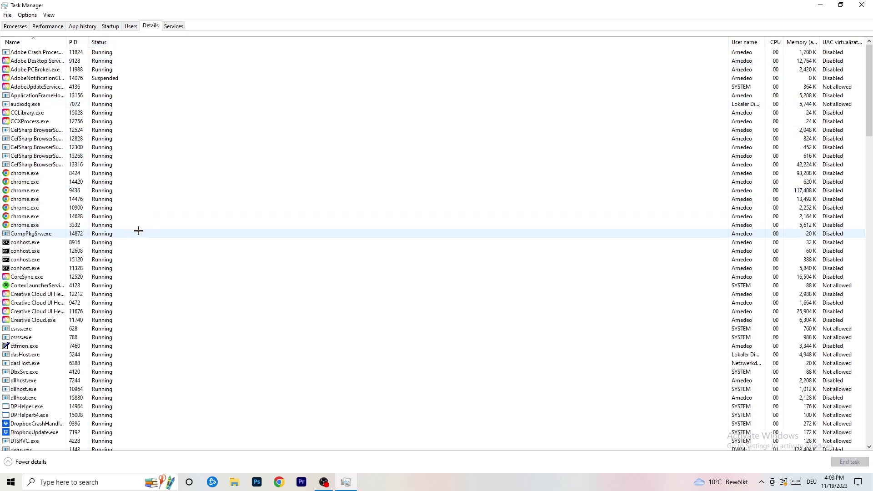
scroll(130, 234, "down", 9)
scroll(136, 219, "up", 9)
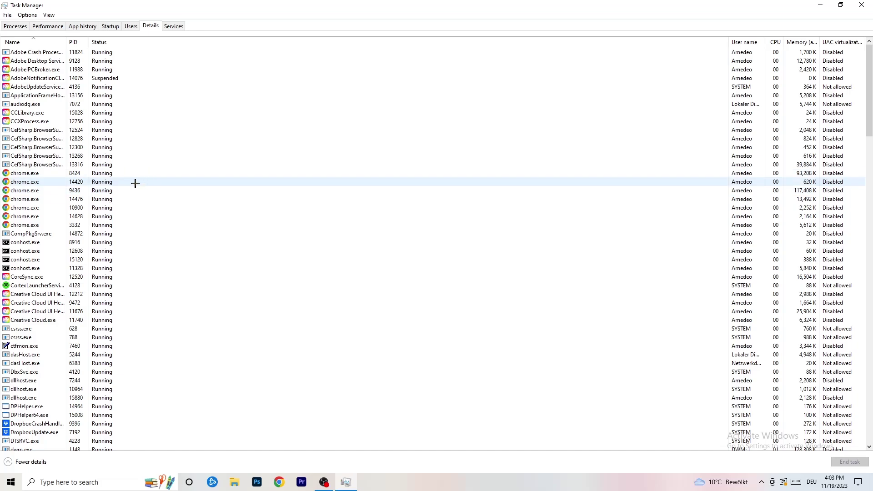
scroll(68, 227, "down", 3)
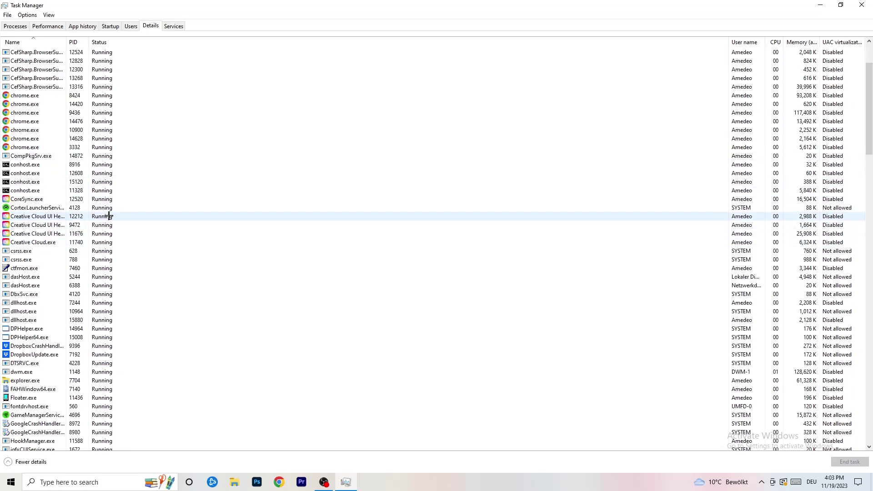
right_click(36, 233)
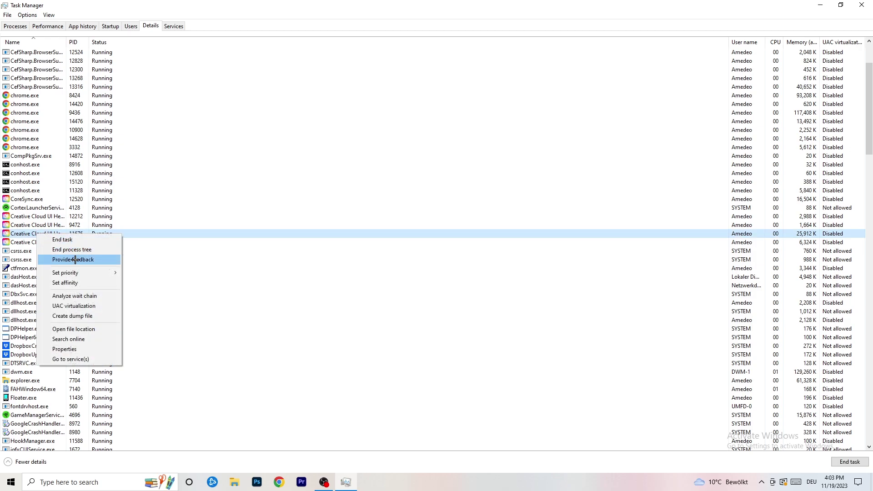
mouse_move(73, 273)
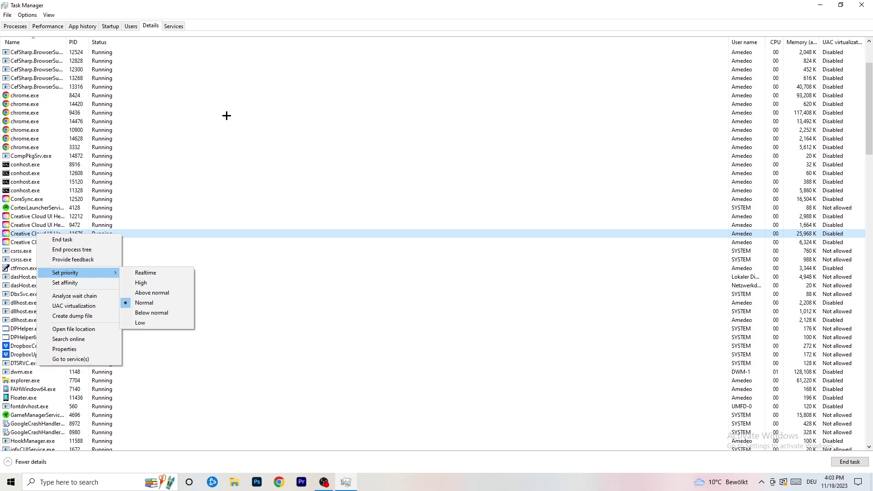
- Review the startup programs and the available actions for DT_Startup, and close Task Manager
left_click(111, 26)
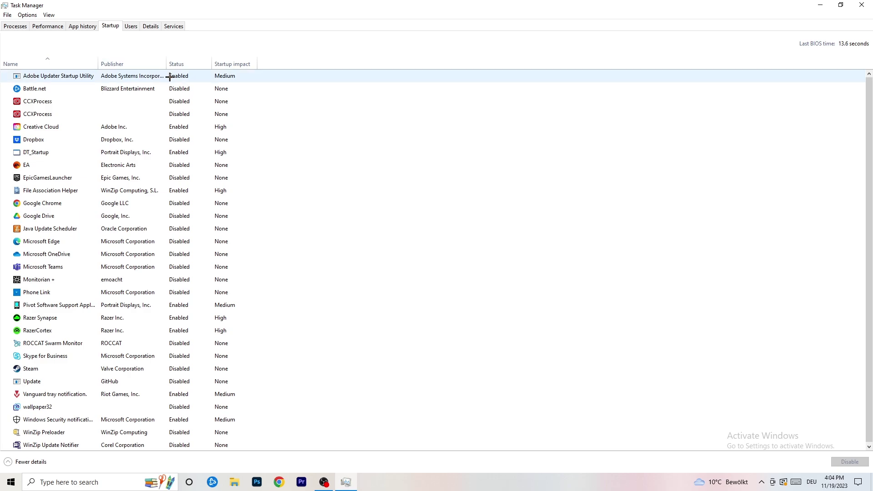
right_click(199, 149)
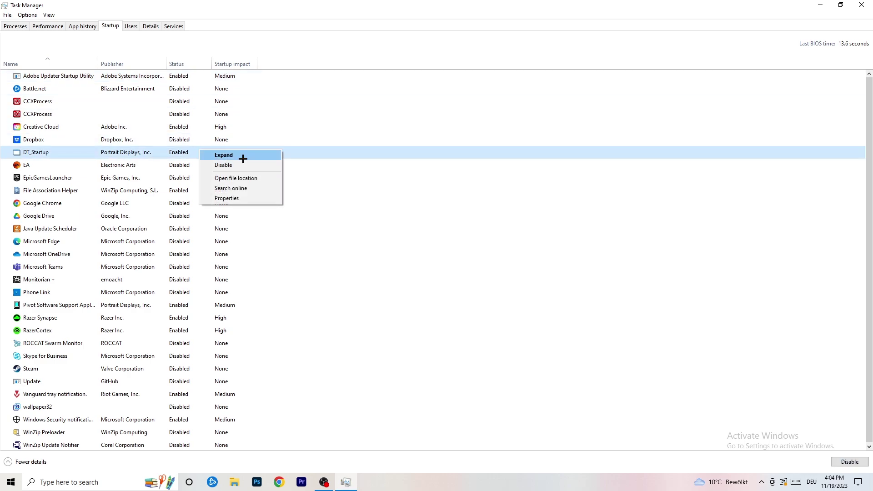
key("Escape")
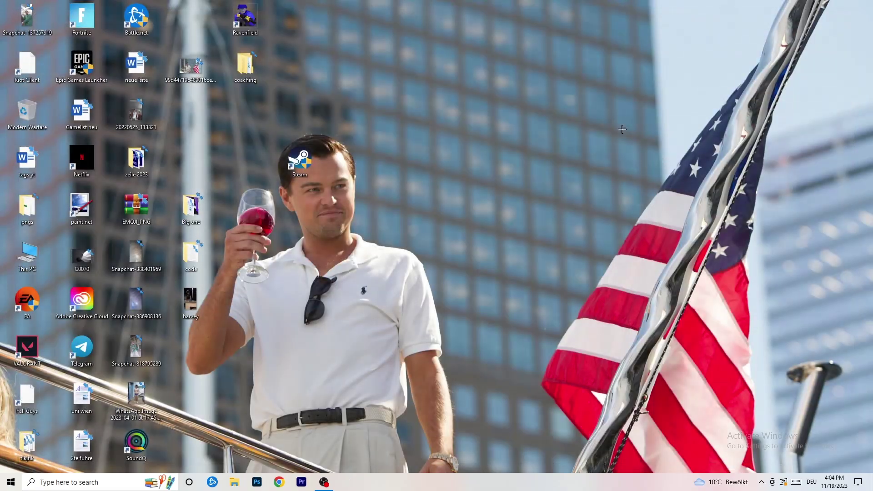
left_click(861, 5)
- Open the System display settings and check the scaling options under Scale and layout
left_click(7, 484)
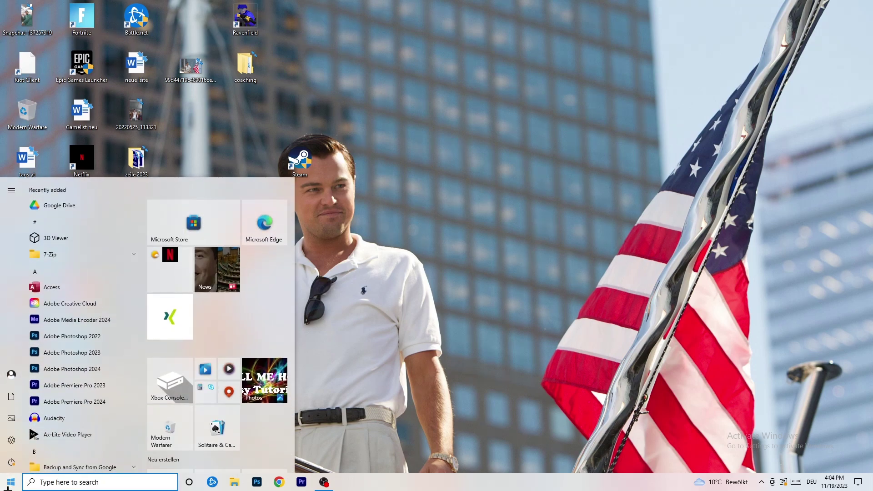
left_click(8, 442)
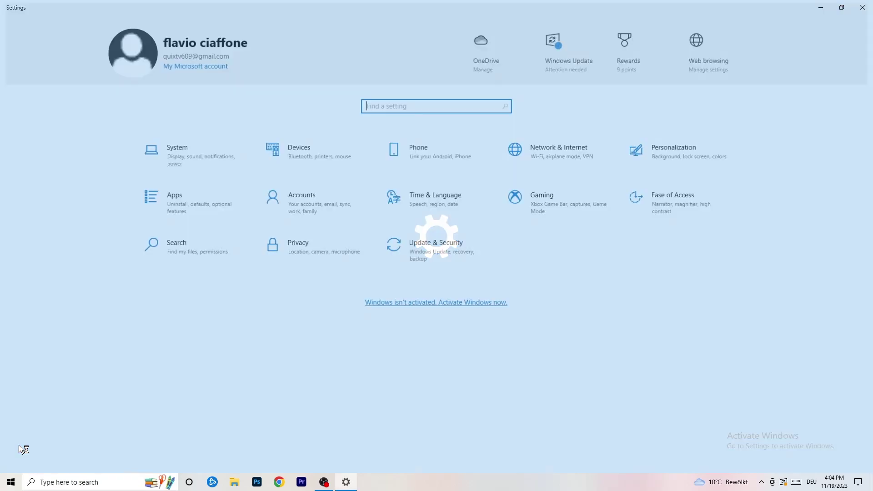
left_click(205, 146)
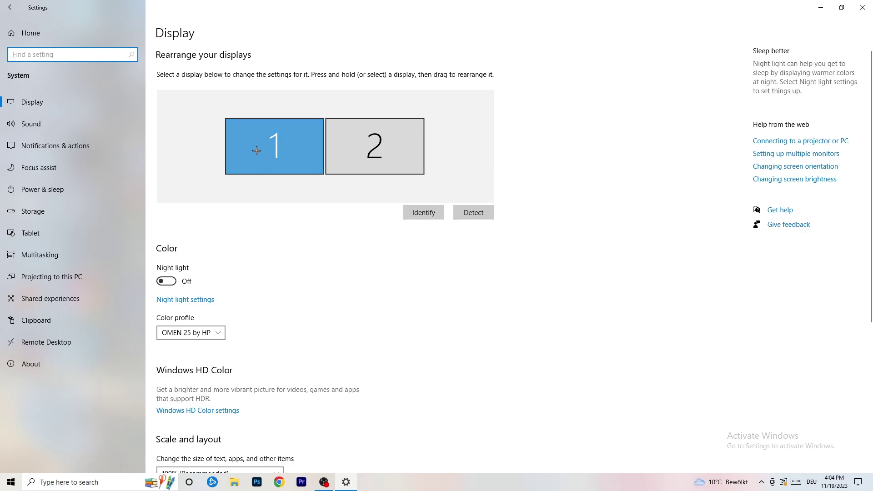
scroll(313, 165, "down", 4)
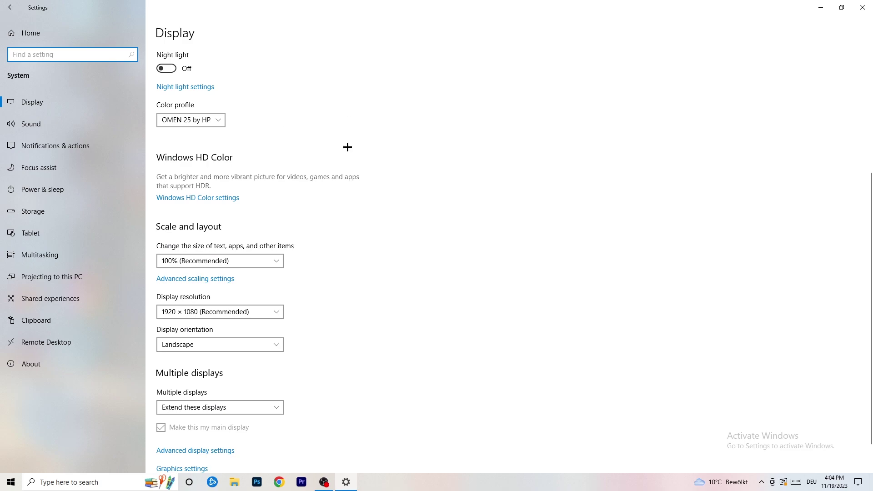
left_click(227, 261)
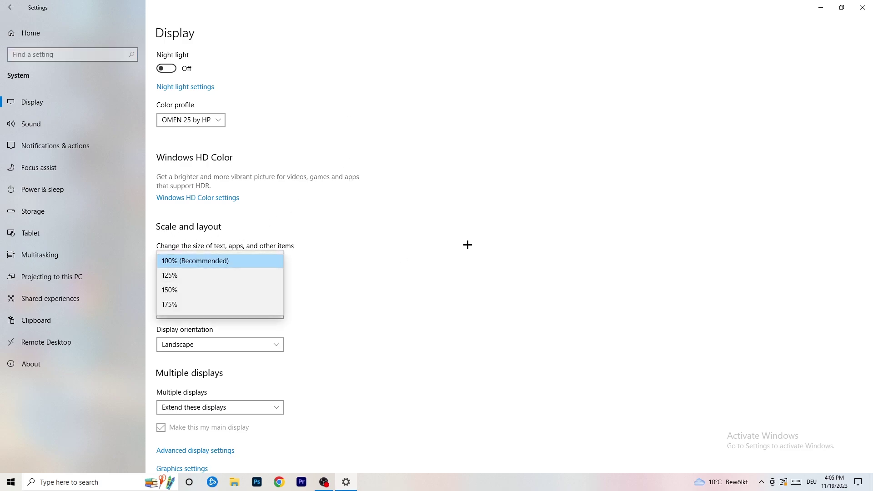
left_click(423, 243)
scroll(372, 251, "down", 1)
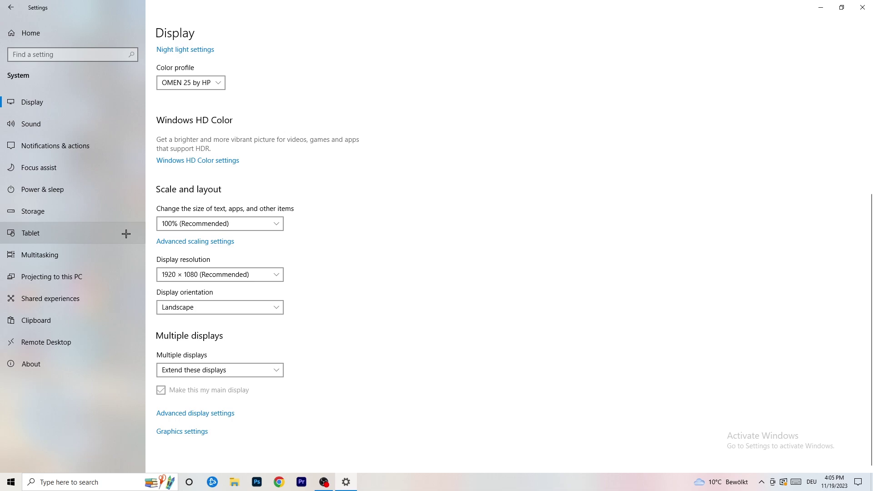
- Review the available power plans through the additional power settings, including the hidden plans, and close Power Options
left_click(67, 190)
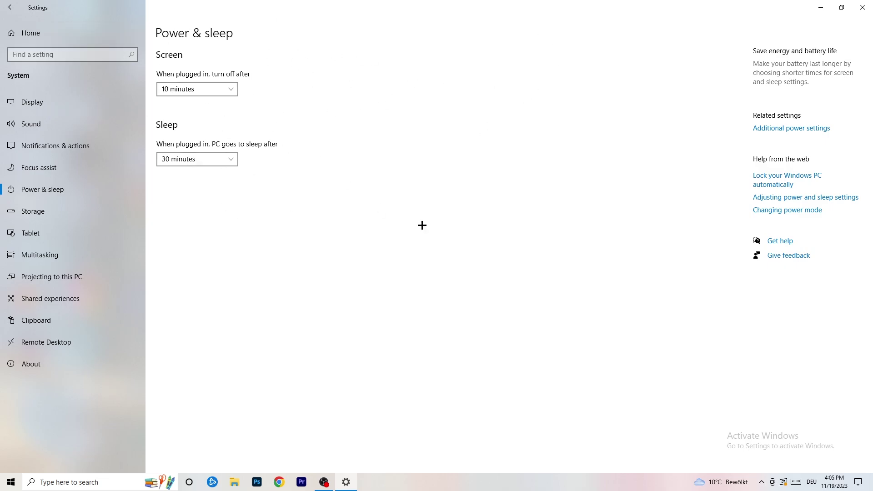
left_click(791, 132)
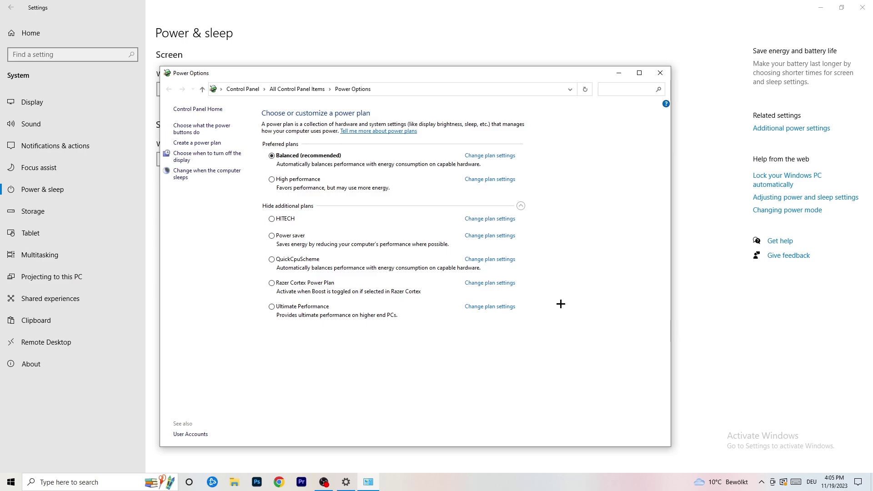
left_click(520, 206)
left_click(521, 205)
left_click(661, 73)
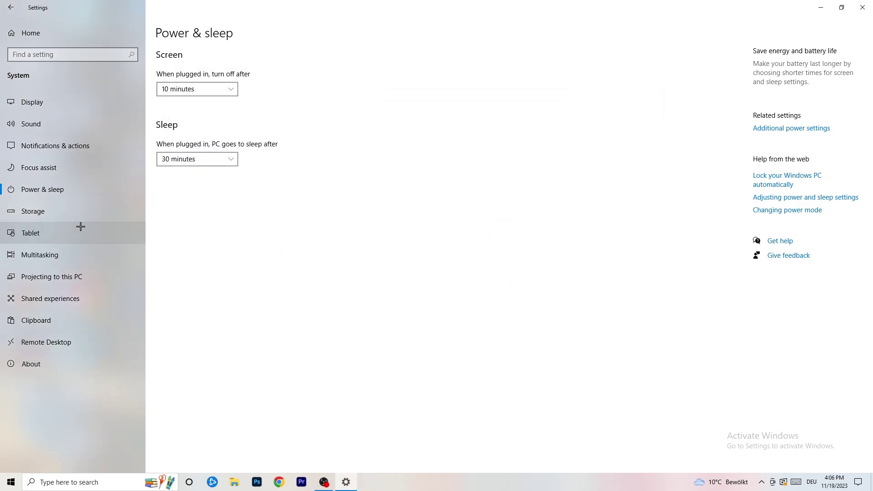
- Configure Storage Sense to delete temporary files that apps aren't using
left_click(60, 217)
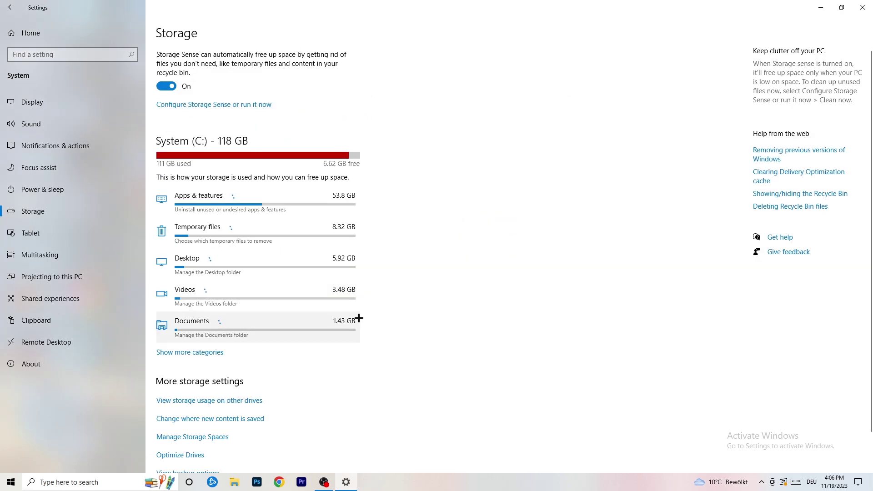
left_click(220, 106)
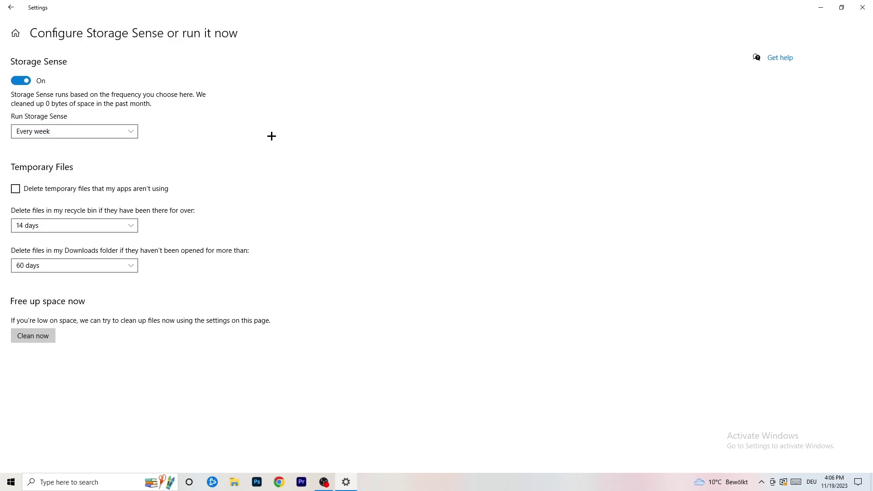
left_click(52, 190)
- Check the Storage Sense deletion intervals for the recycle bin and Downloads folder, and return to the Settings home page
left_click(68, 225)
left_click(300, 180)
left_click(129, 225)
left_click(363, 173)
left_click(80, 266)
left_click(343, 219)
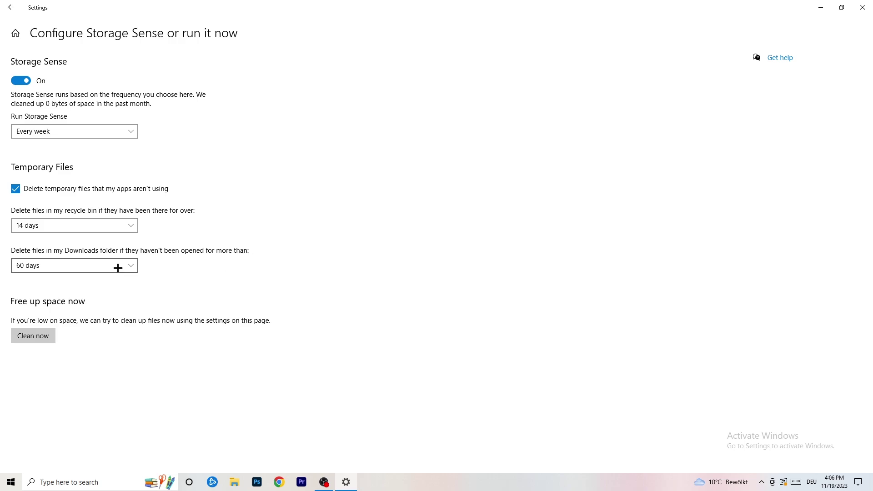
left_click(103, 268)
left_click(428, 222)
left_click(11, 8)
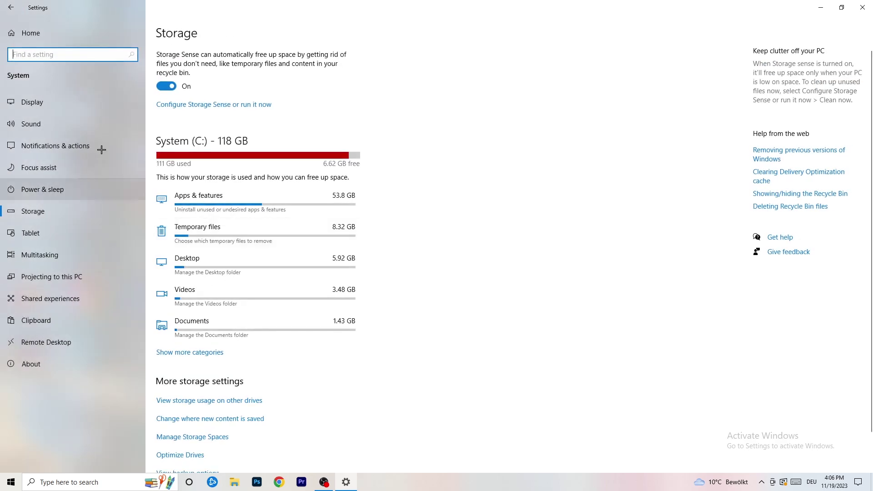
left_click(16, 34)
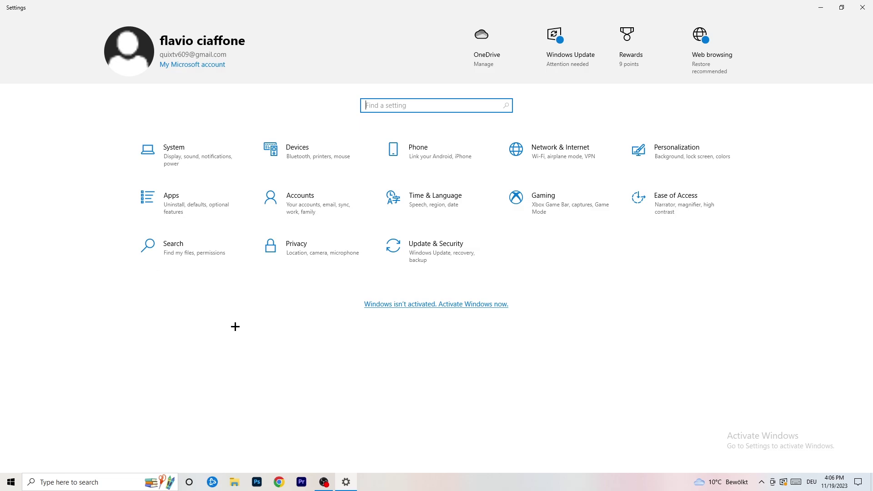
- Check the Windows Update status under Update & Security, and close Settings
left_click(430, 256)
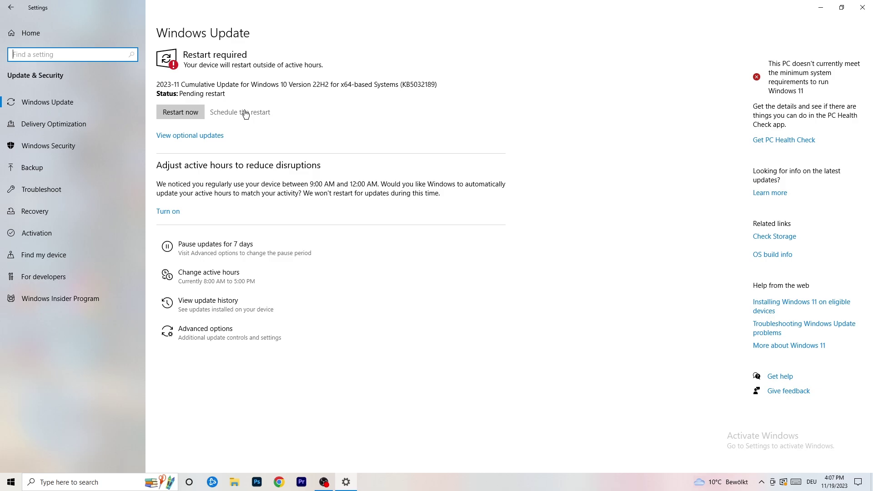
left_click(862, 7)
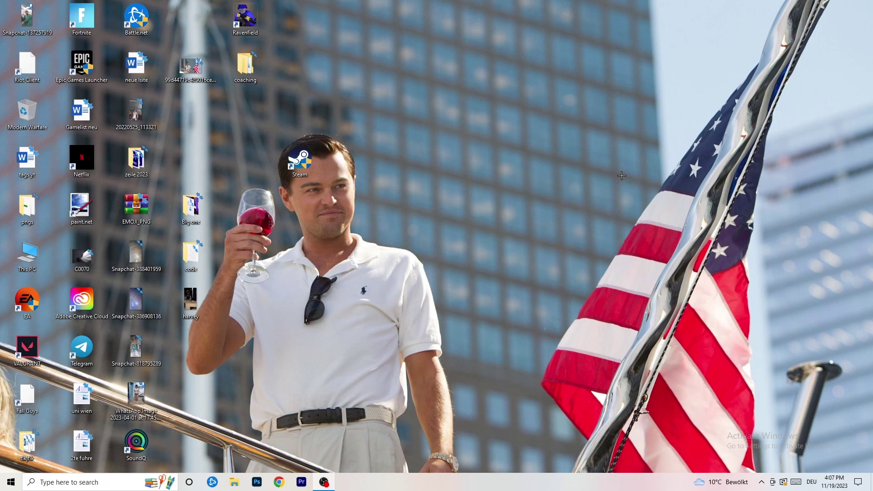
- Review the display resolution and the image settings with preview in NVIDIA Control Panel, and close it
right_click(529, 191)
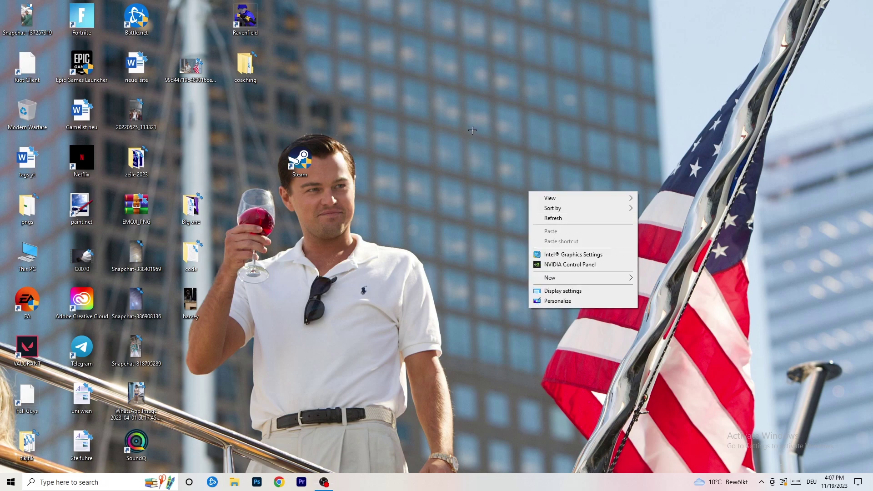
left_click(582, 266)
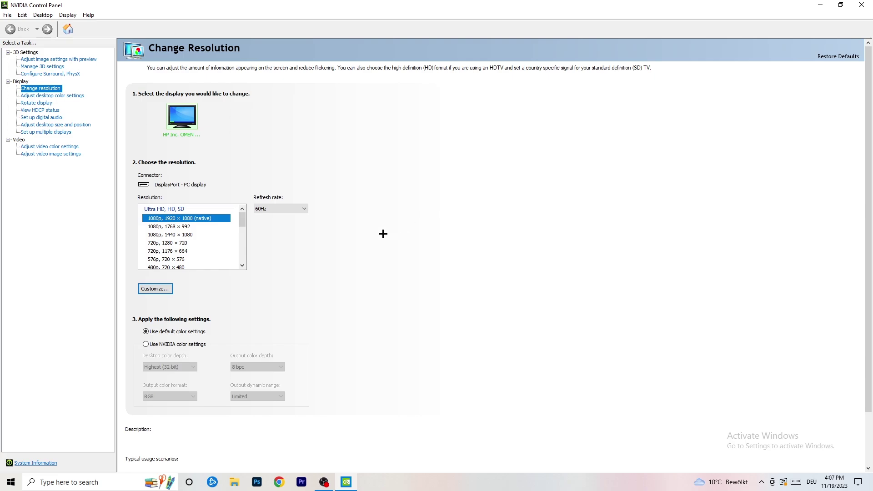
mouse_move(213, 225)
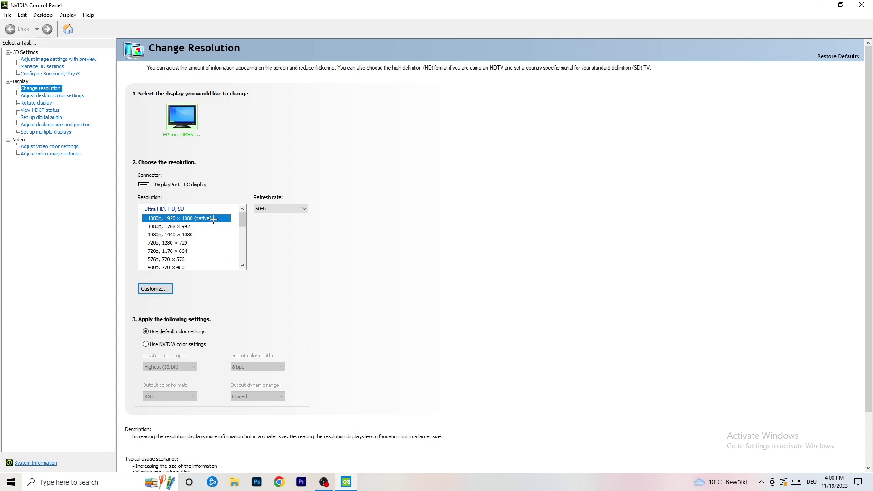
left_click(49, 61)
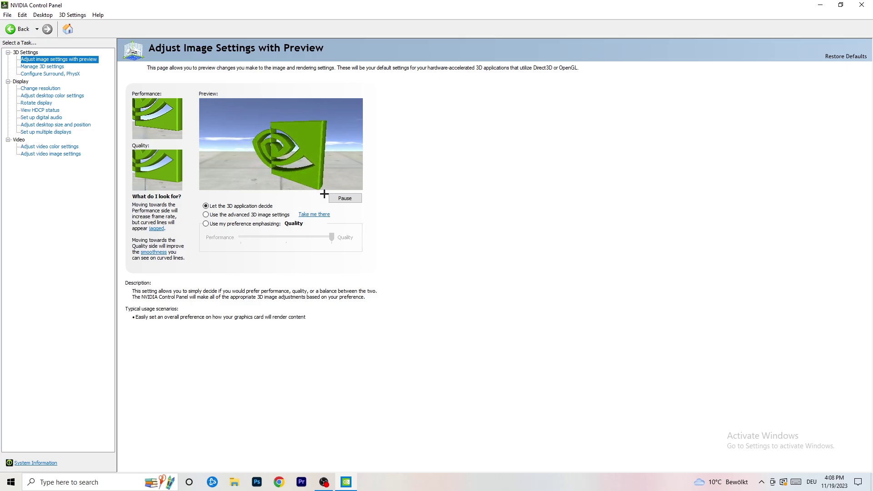
left_click(861, 5)
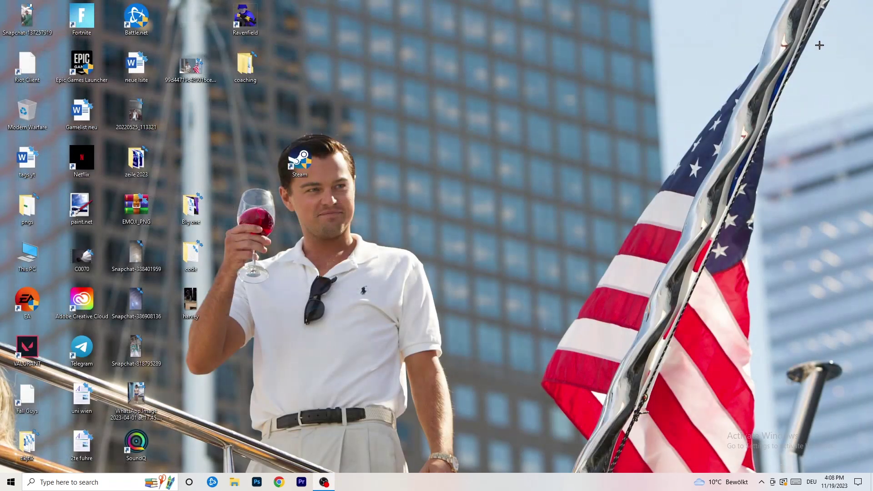